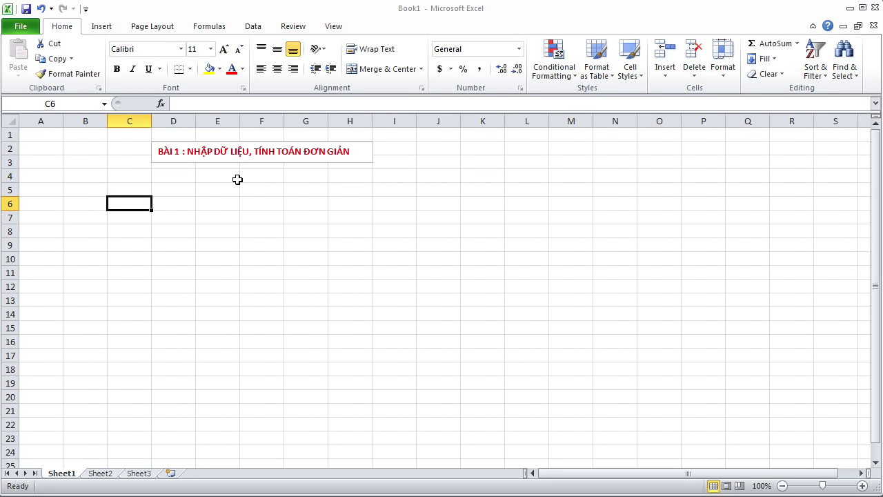
- Enter the heading CHI PHÍ in cell C5
click(129, 189)
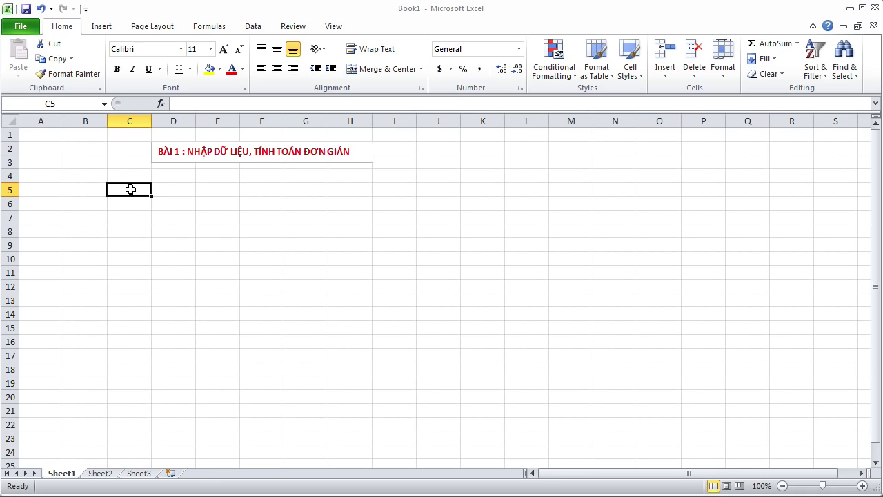
text(CH)
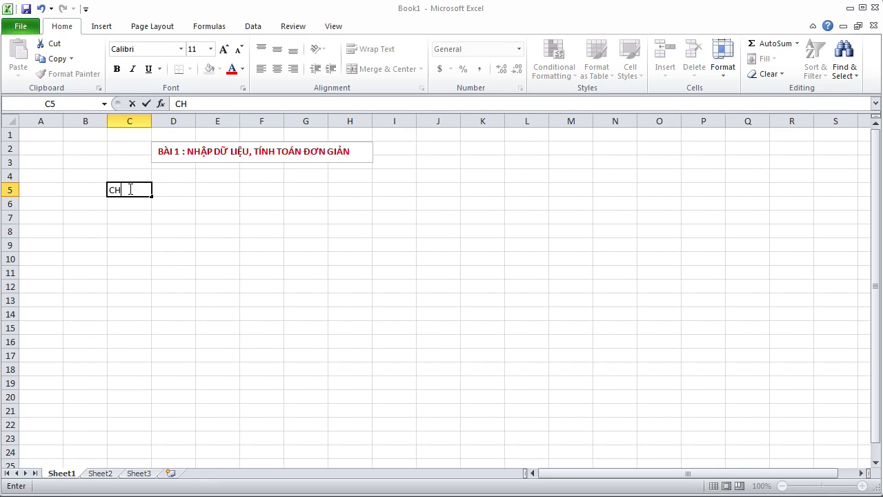
text(I PHÍ)
key(Return)
key(Return)
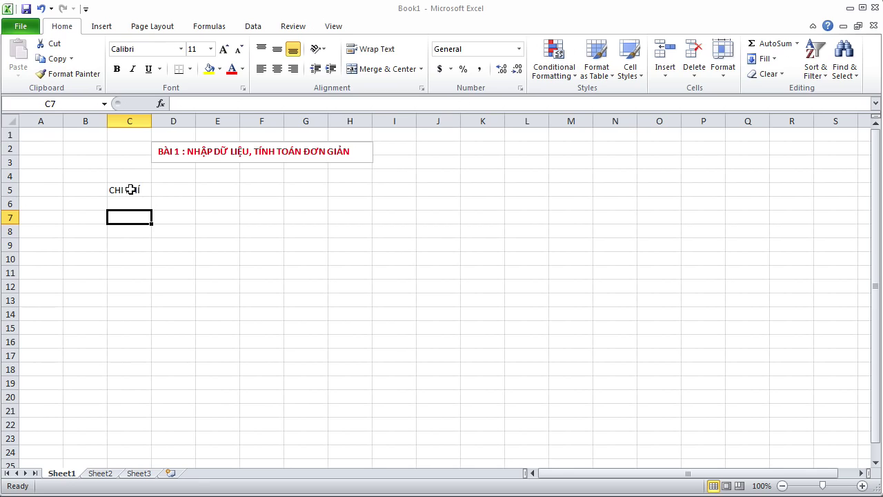
- List the expenses THỨC ĂN, THUÊ NHÀ, DU LỊCH, GAS and XEM PHIM in C7–C11
text(THỨC)
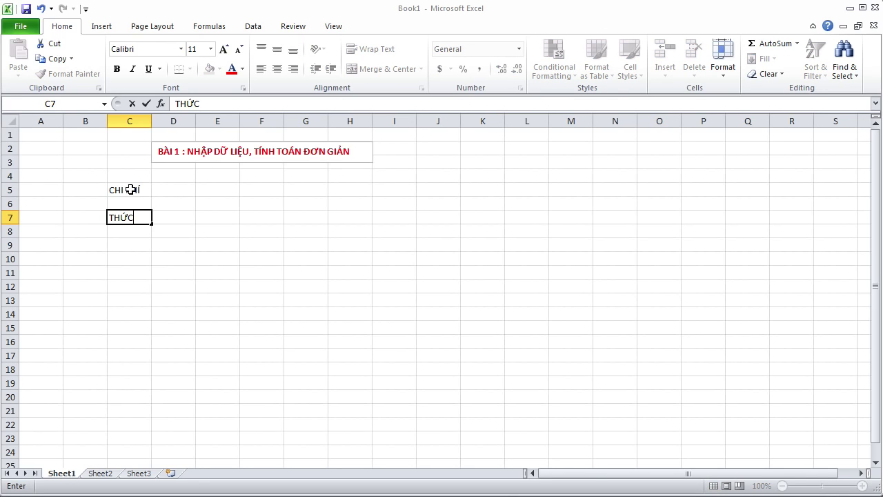
text( ĂN)
key(Return)
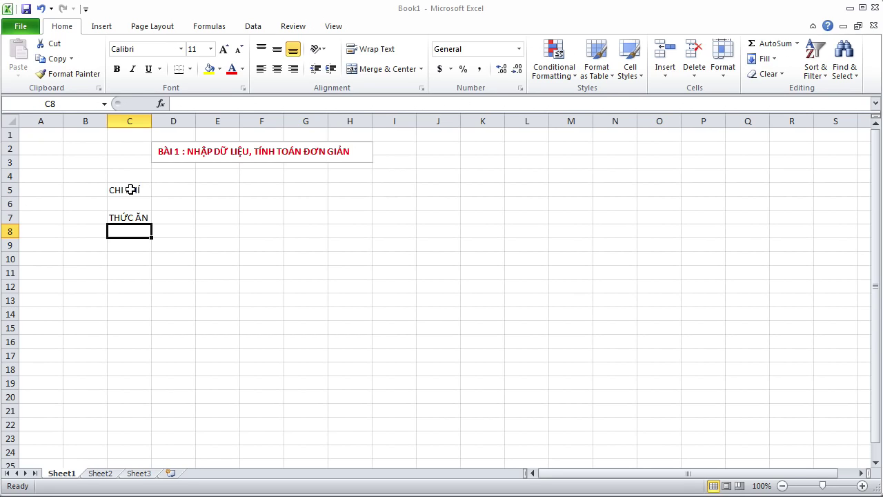
text(THUÊ NHÀ)
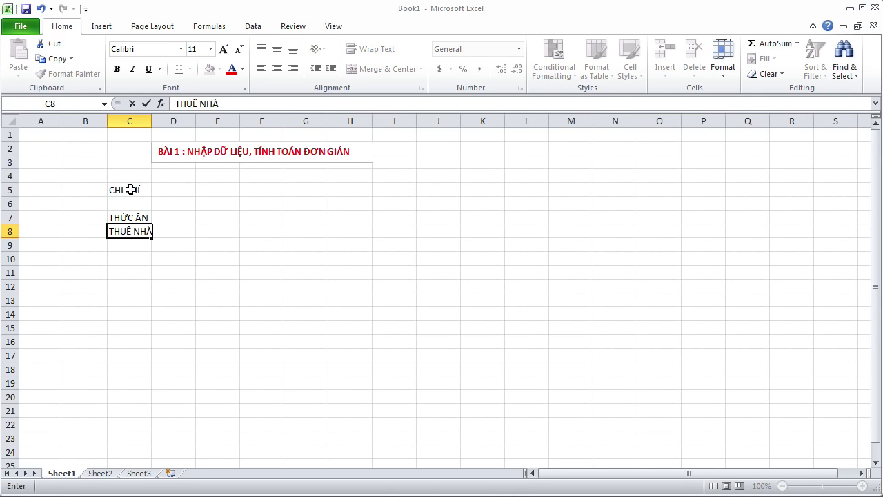
key(Return)
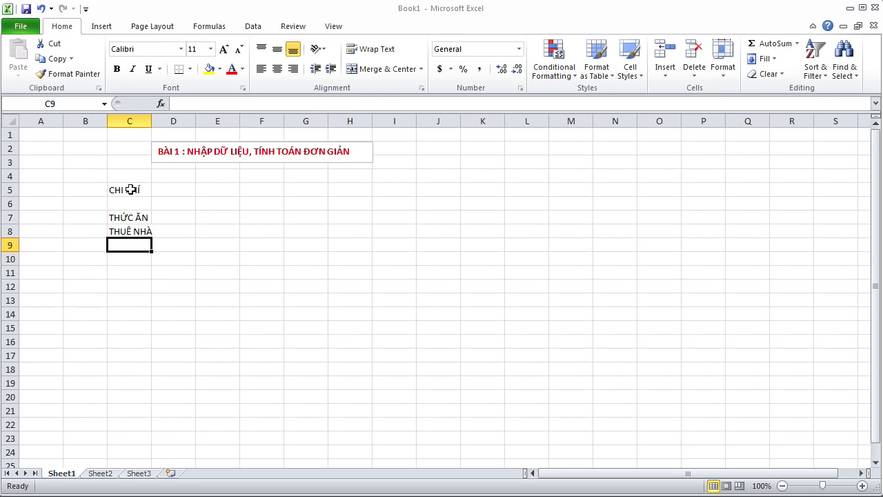
text(DU LI)
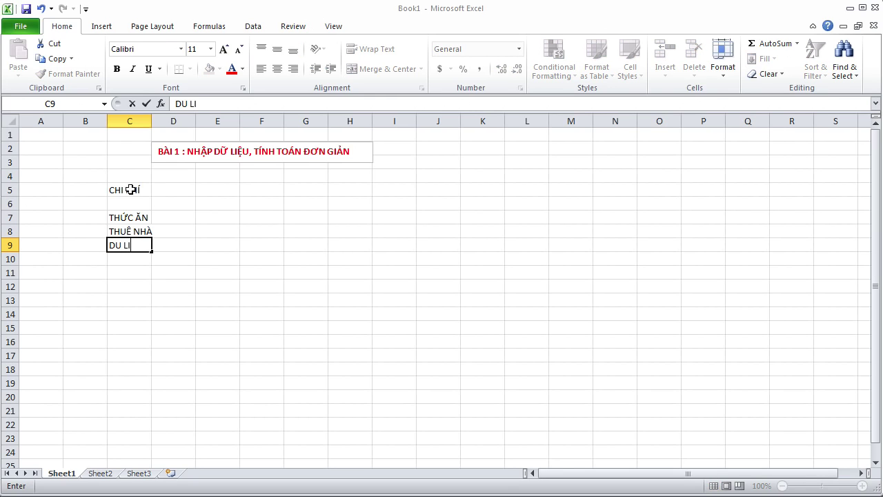
key(BackSpace)
text(ỊCH)
key(Return)
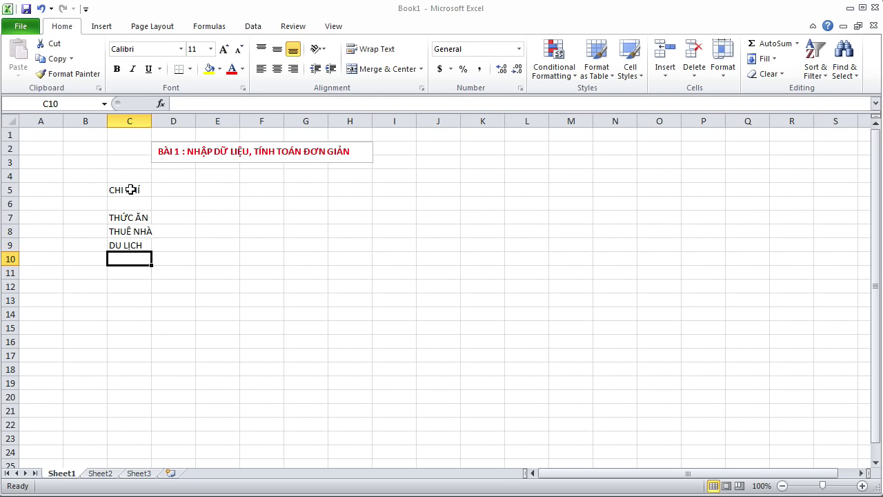
text(GAS)
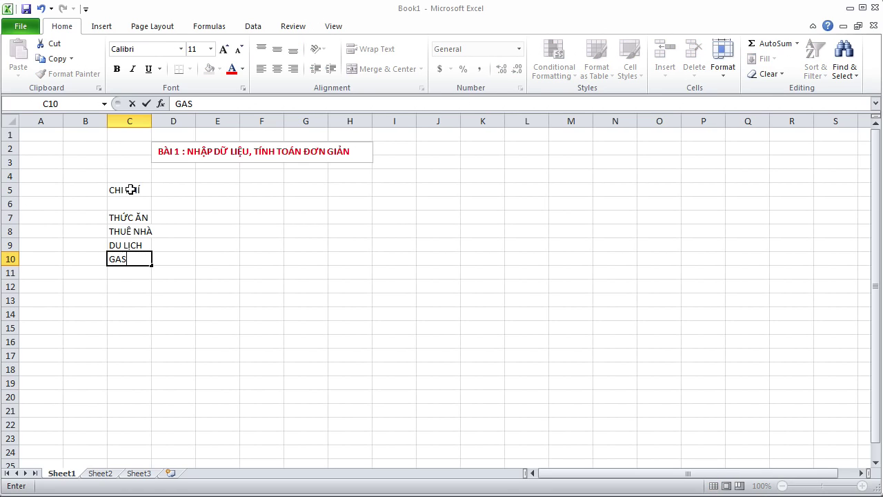
key(Return)
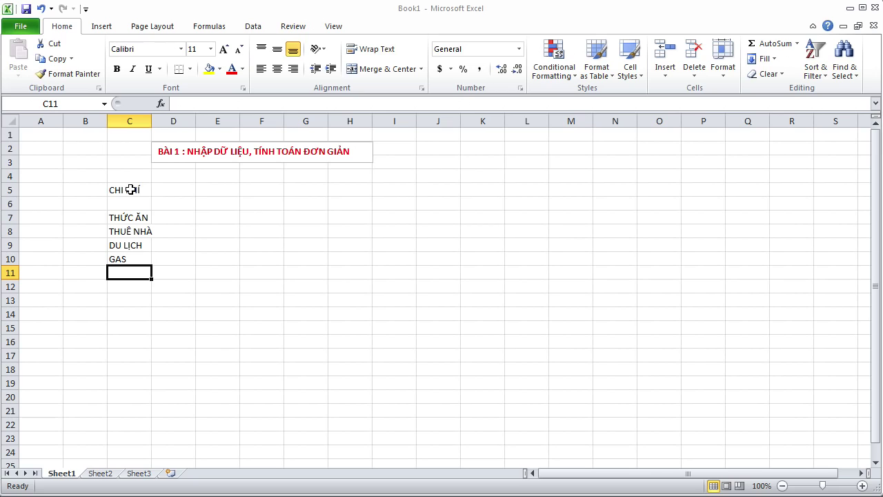
text(XEM PHIM)
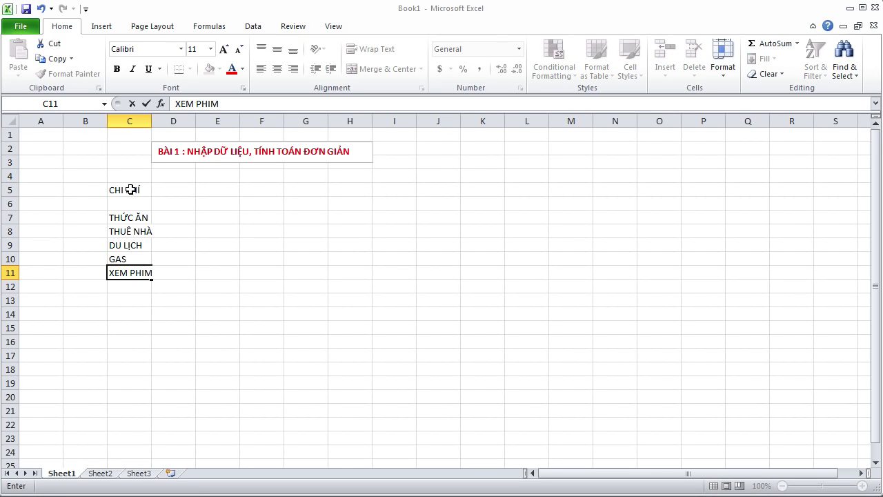
key(Return)
key(Return)
- Add the TỔNG total label in C13
text(T)
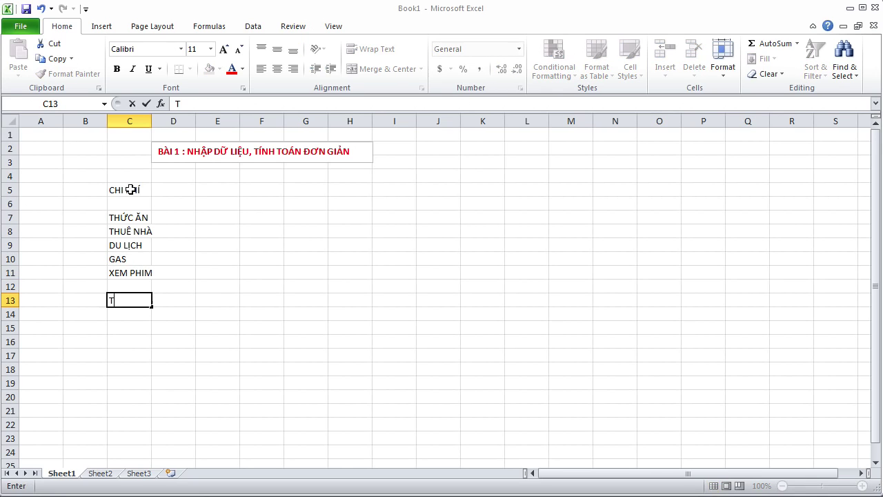
text(O)
text(NG)
key(Right)
key(Right)
key(Up)
key(Up)
key(Up)
key(Up)
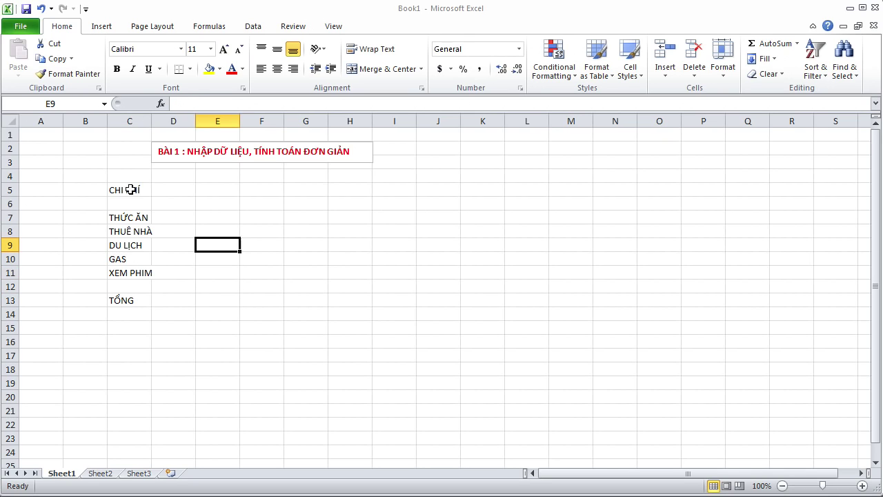
key(Up)
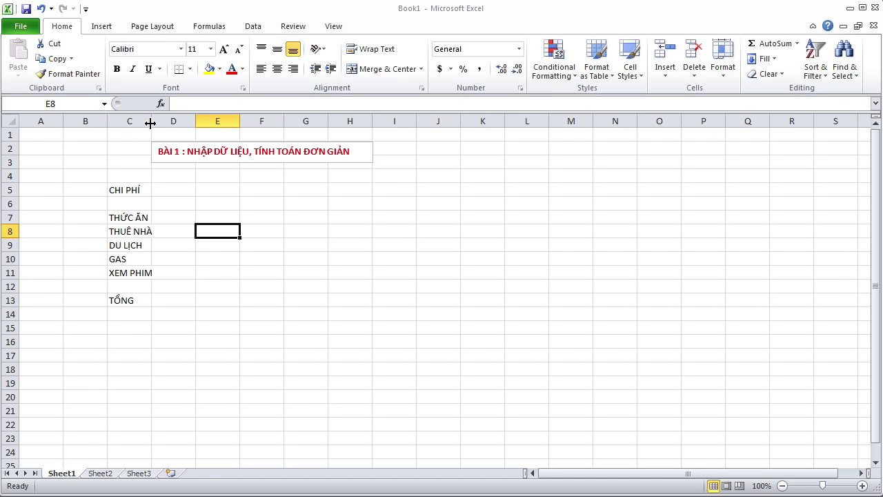
- Widen column C to fit the labels and enter 200, 300, 40, 20, 50 in D7–D11
drag(148, 122, 168, 125)
click(192, 216)
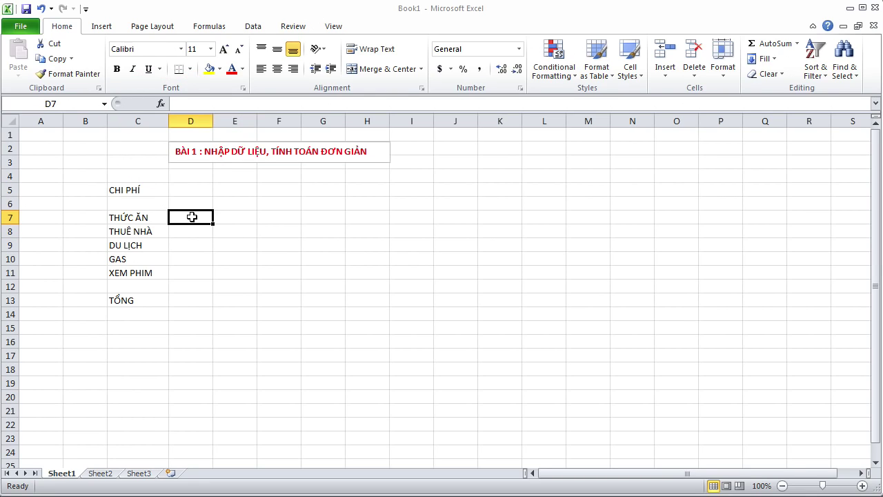
text(200)
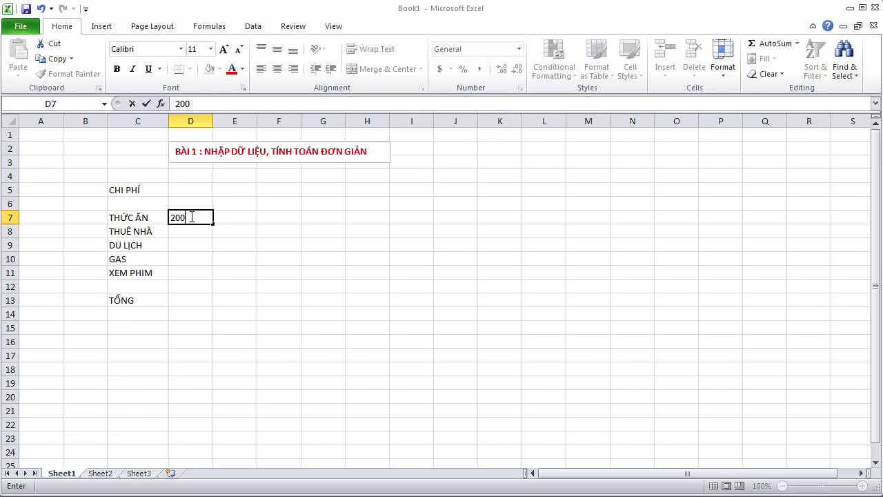
key(Return)
text(3)
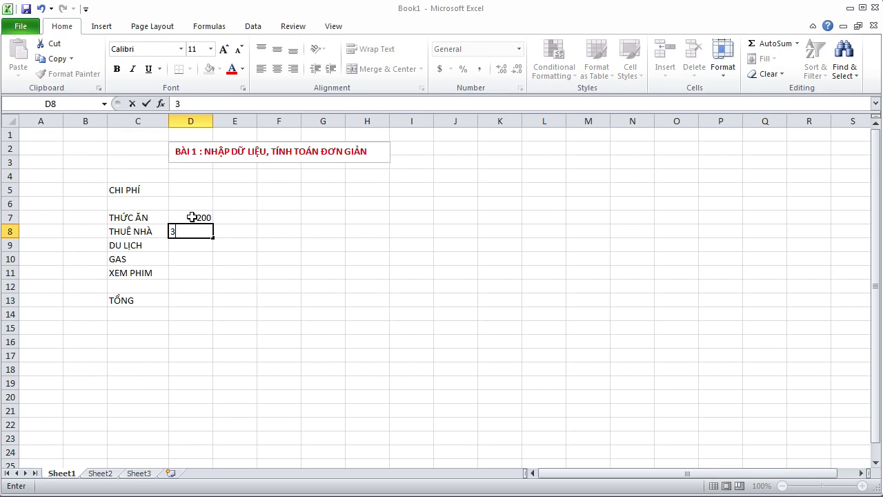
text(00)
key(Return)
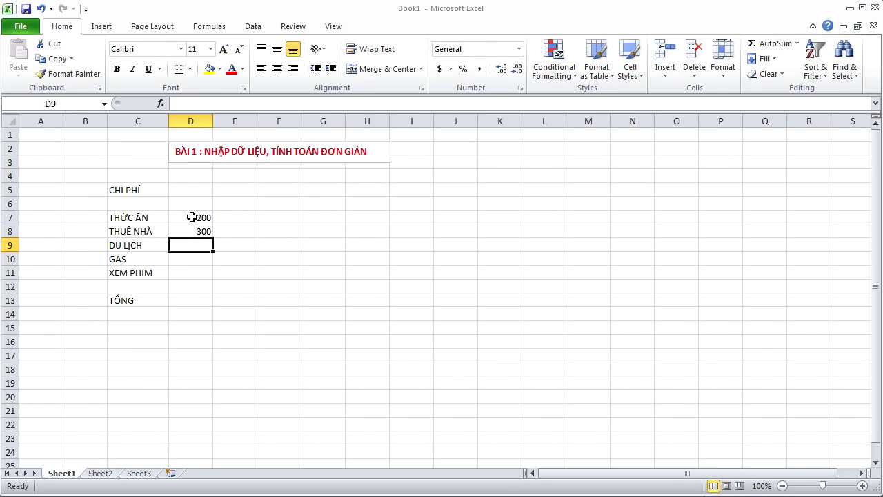
text(40)
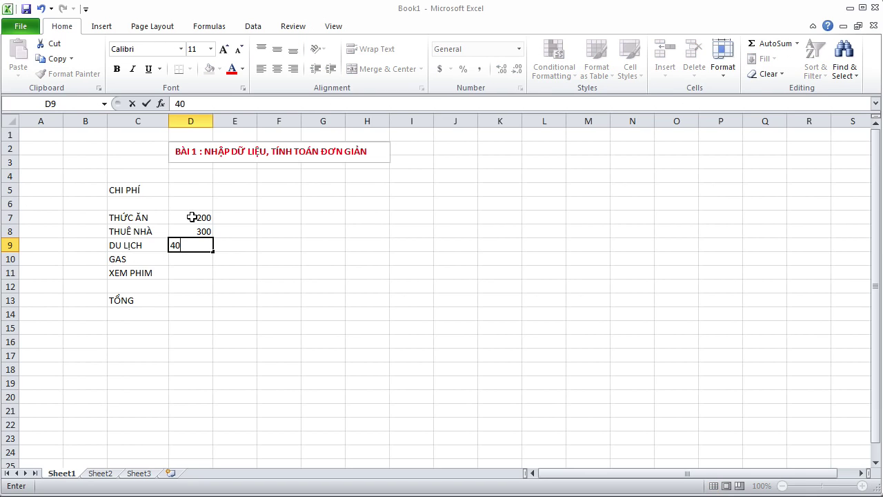
key(Return)
text(2)
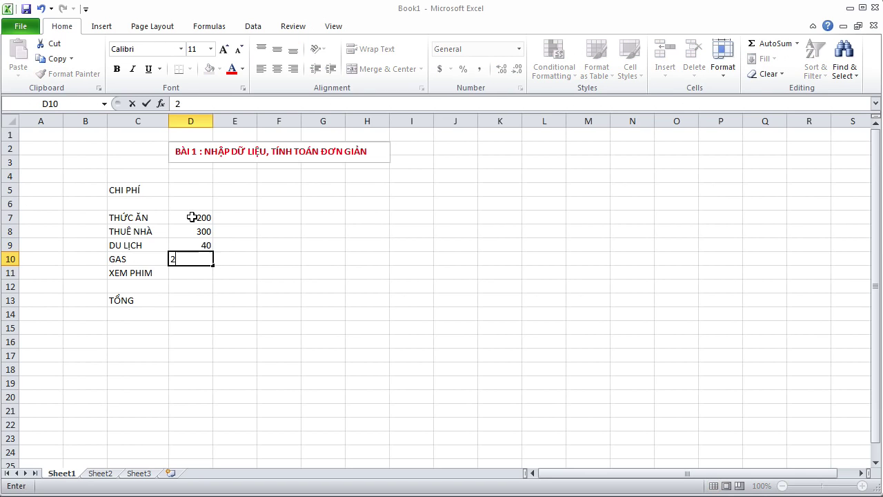
text(0)
key(Return)
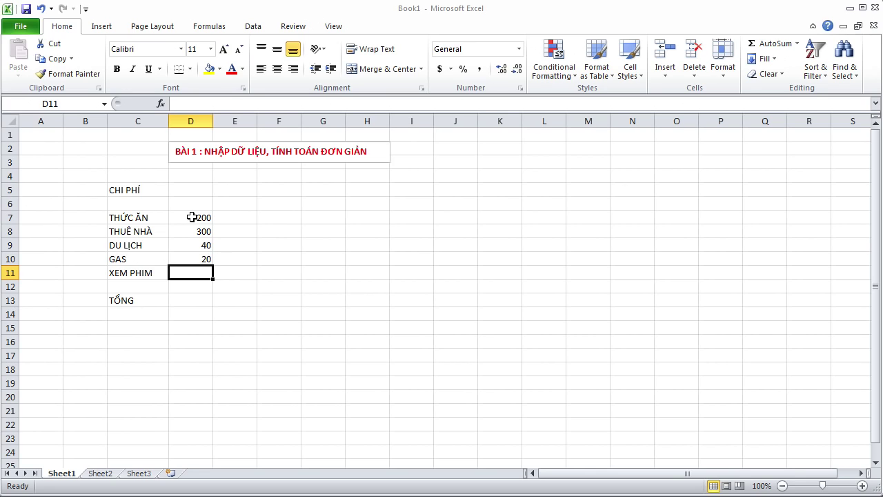
text(50)
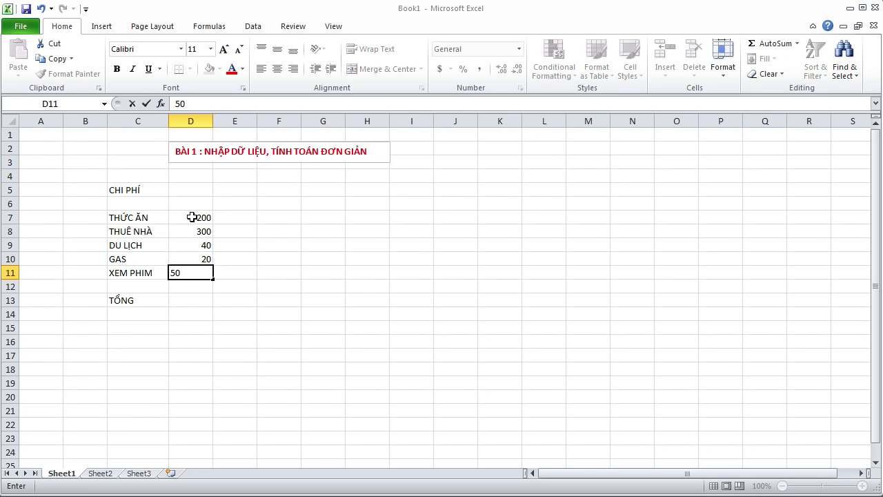
key(Return)
key(Return)
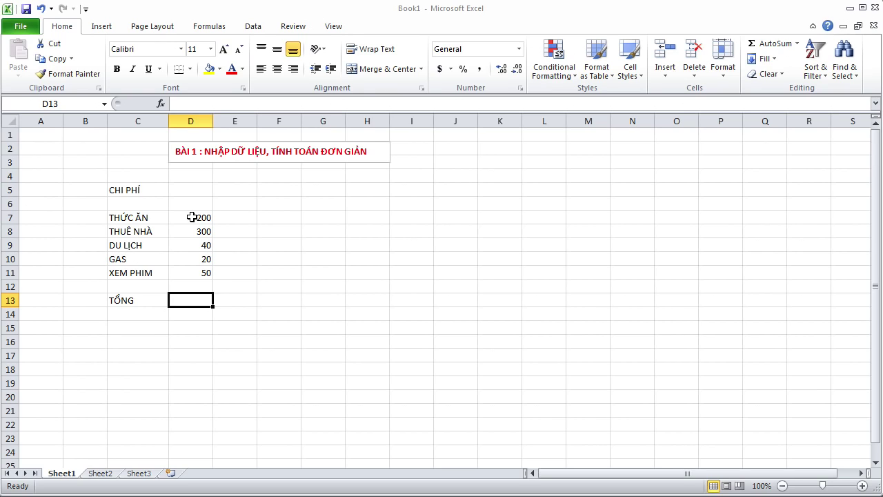
- Enter =SUM(D7:D11) in D13 so the TỔNG row shows 610
text(=)
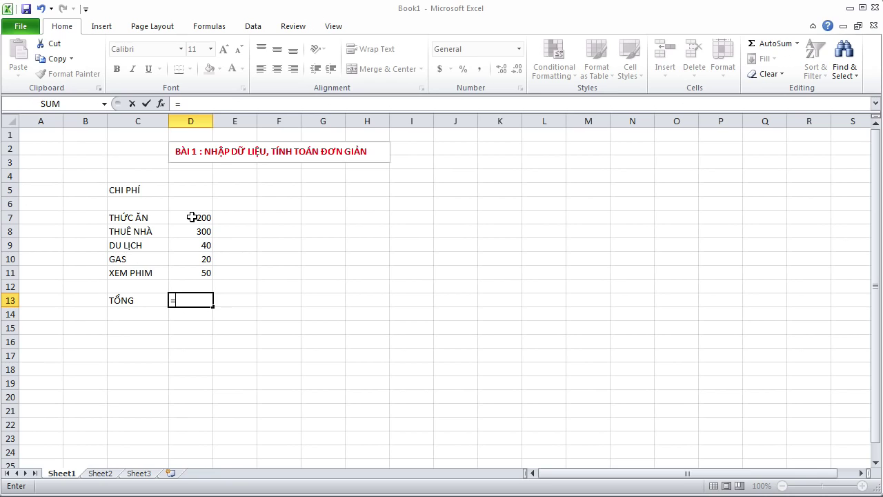
text(SU)
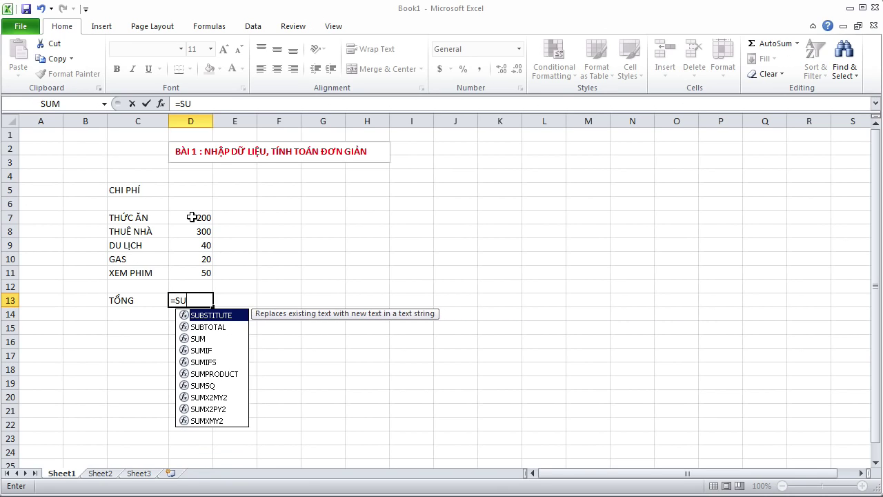
text(M)
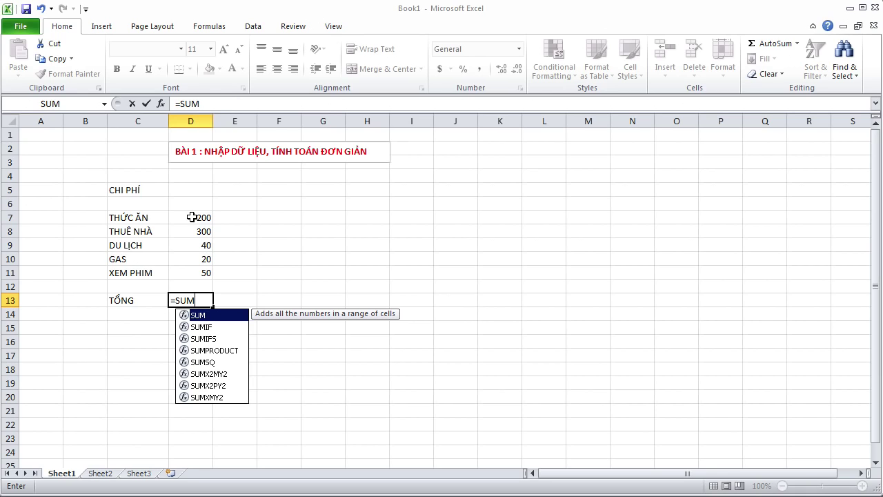
text(()
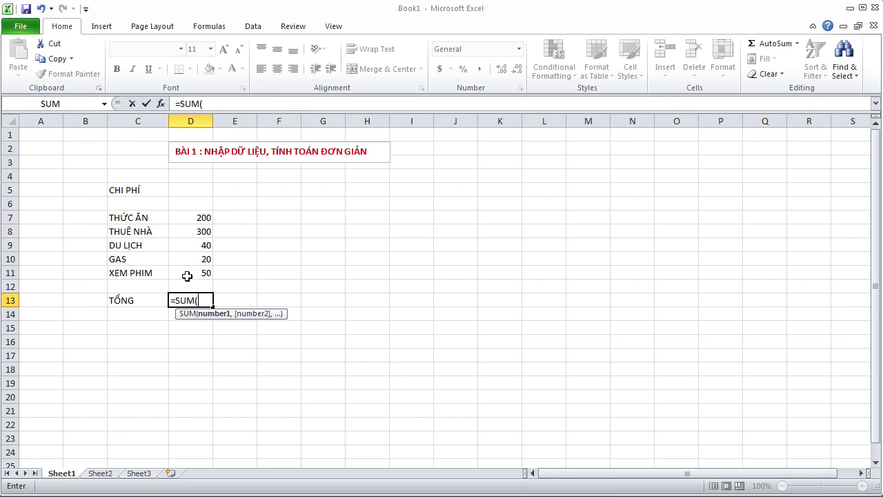
key(Up)
key(Up)
key(Up)
key(Up)
key(Up)
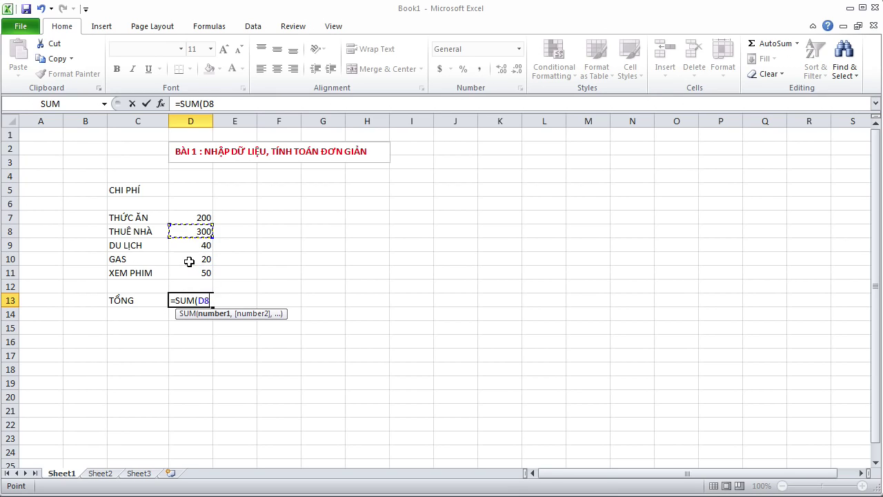
key(Up)
key(shift+Down)
key(shift+Down)
key(shift+Down)
key(shift+Down)
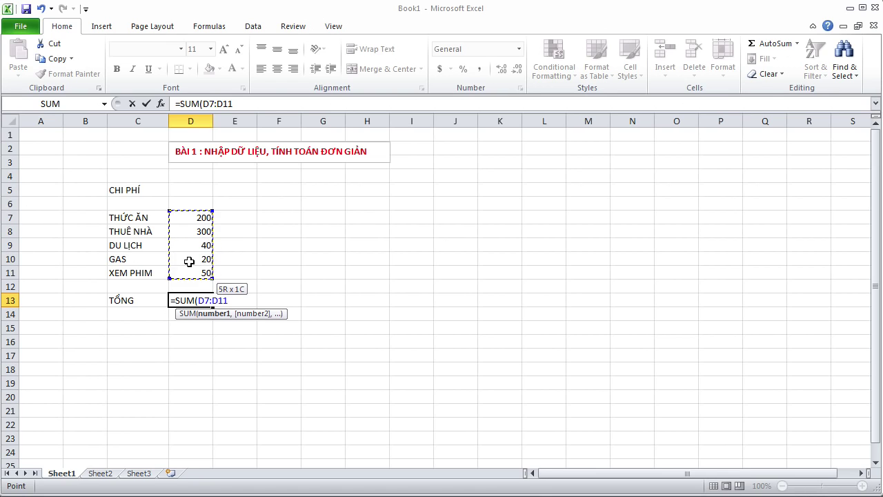
text())
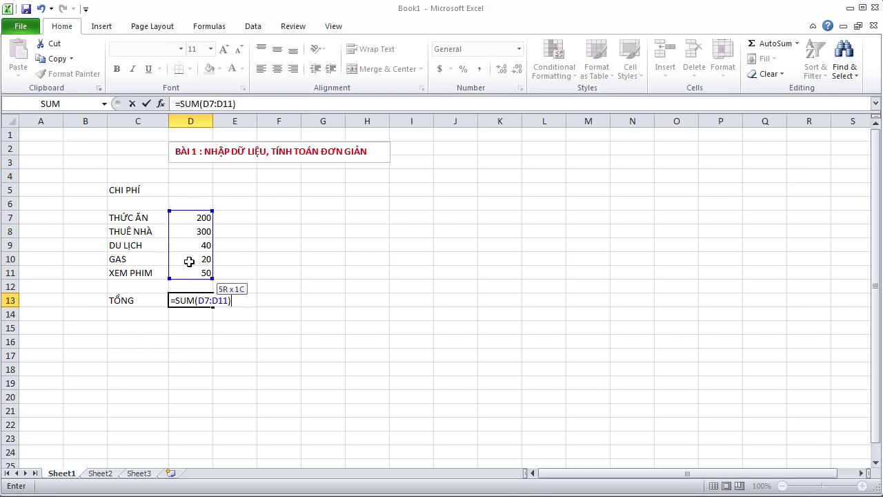
key(Return)
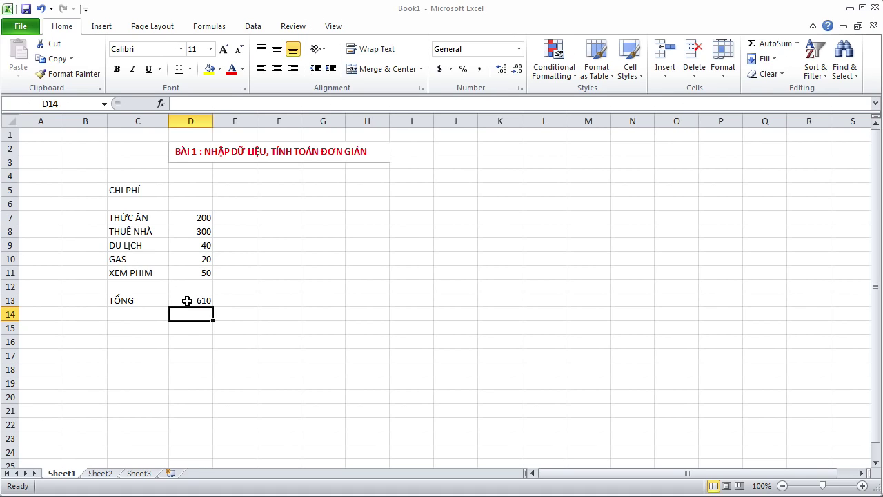
- Add the salary row LƯƠNG in C15 with amount 800 in D15
click(125, 329)
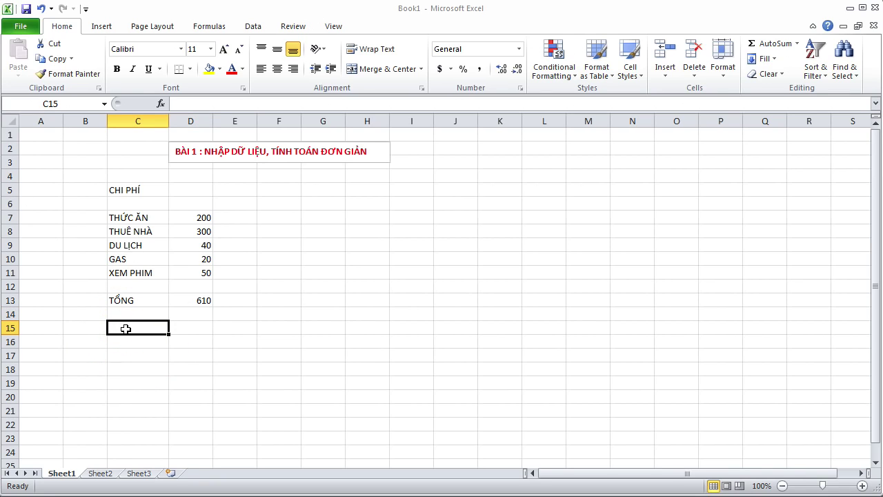
text(LƯƠNG)
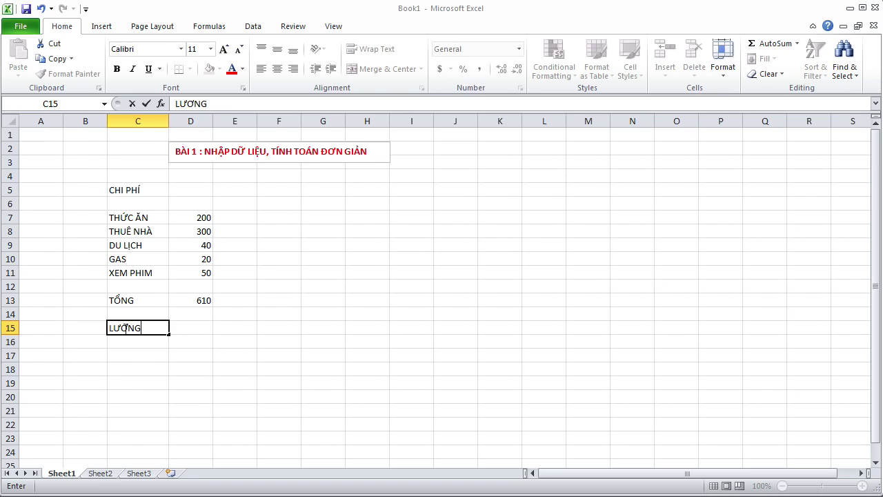
key(Tab)
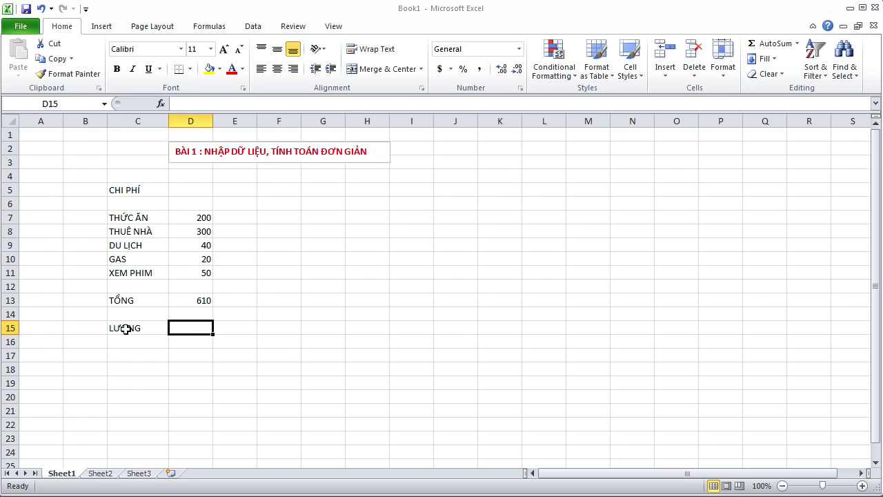
text(800)
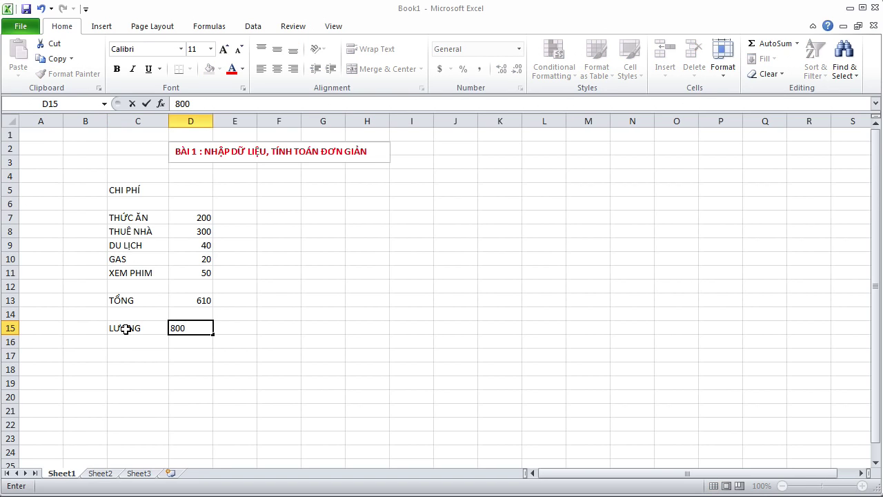
key(Return)
key(Return)
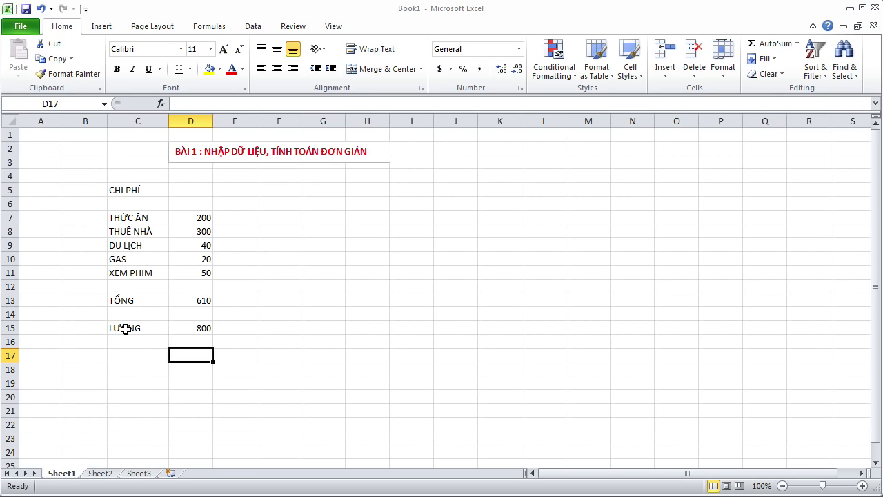
- Enter the label CÒN LẠI in C17
key(Down)
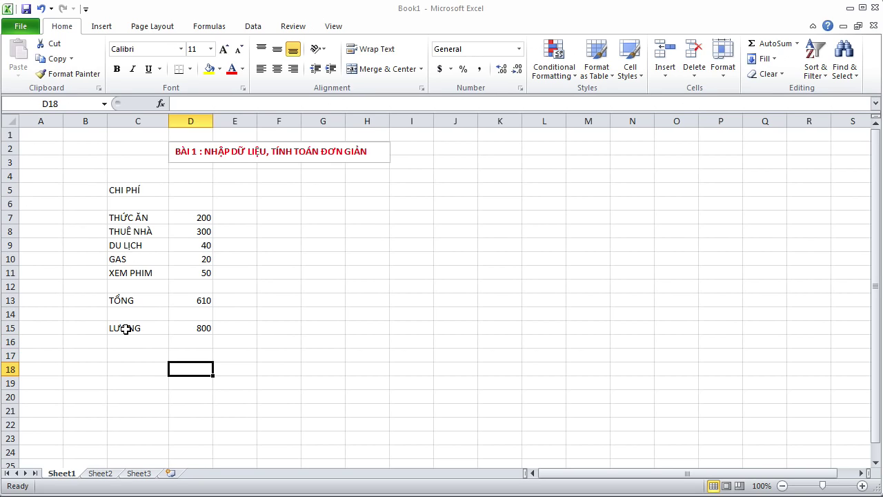
key(Up)
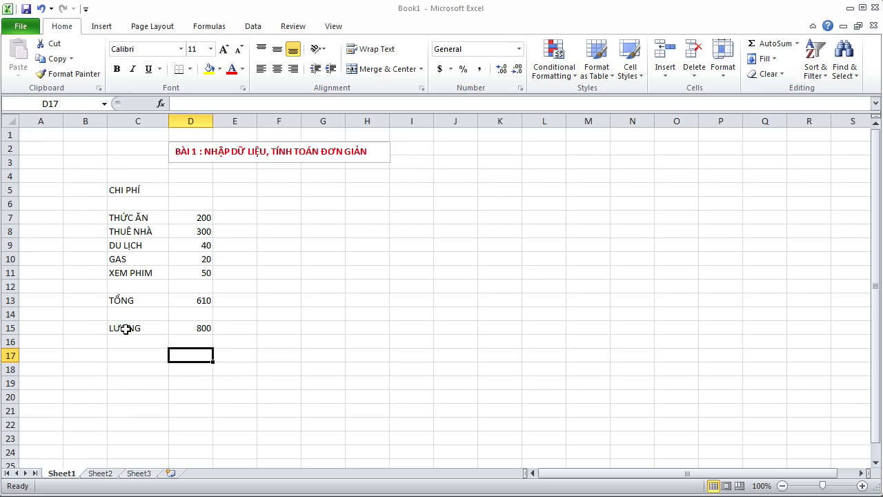
key(Left)
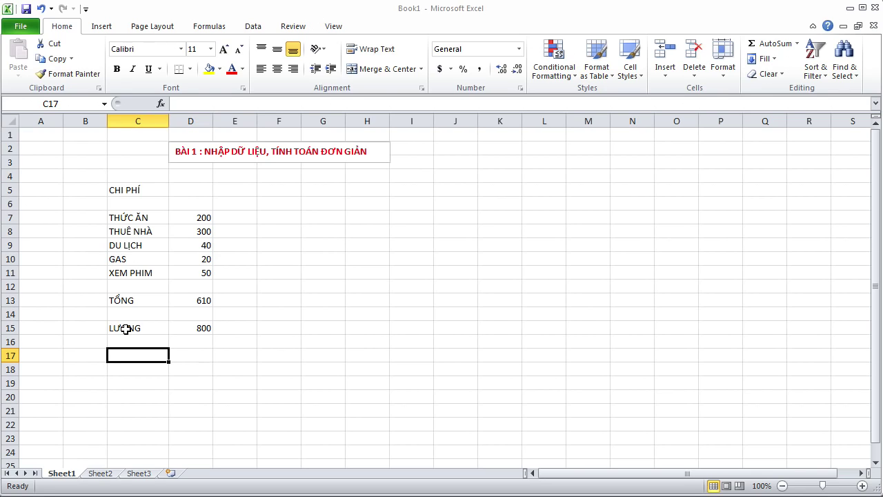
text(CON)
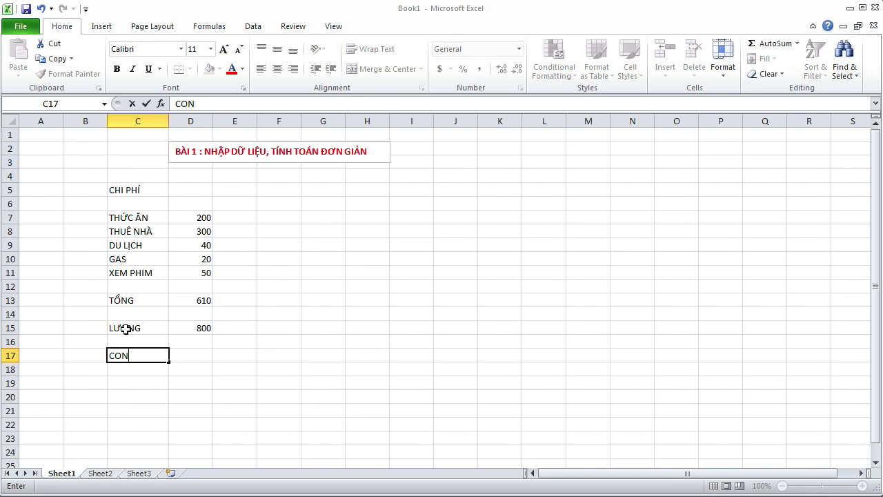
text(f LẠI)
key(Tab)
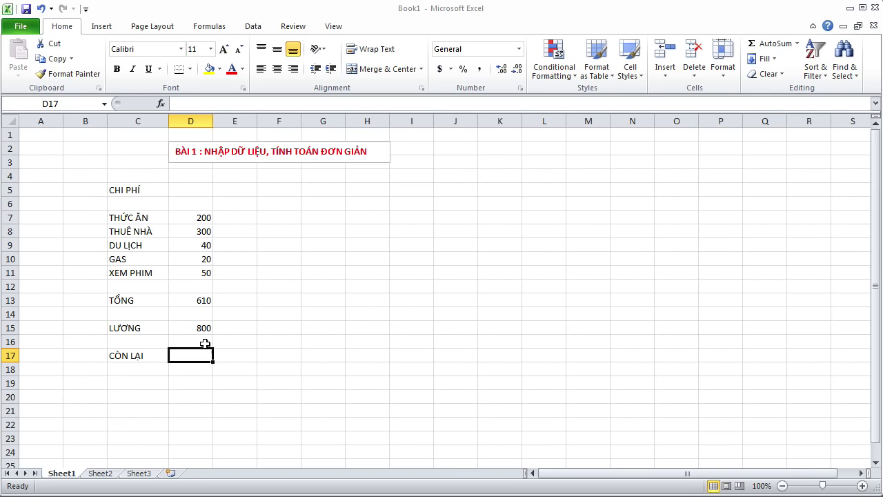
- Enter =D15-D13 in D17 so the remaining balance shows 190
text(=)
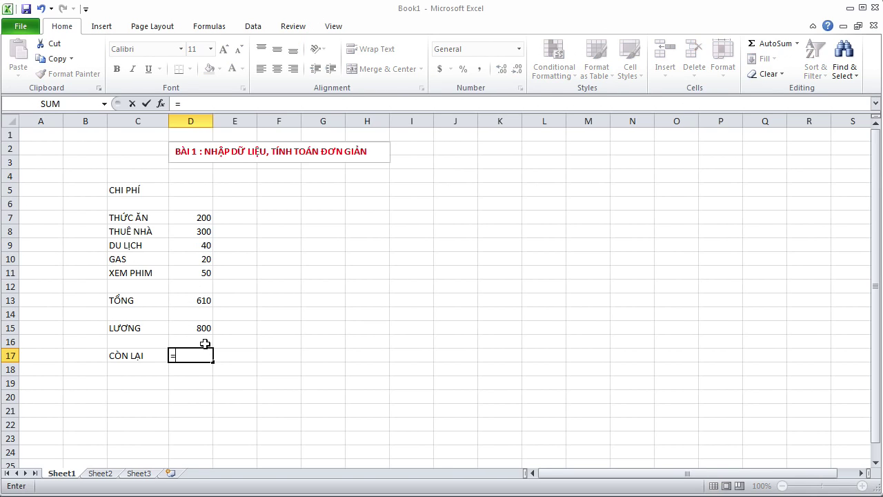
click(199, 329)
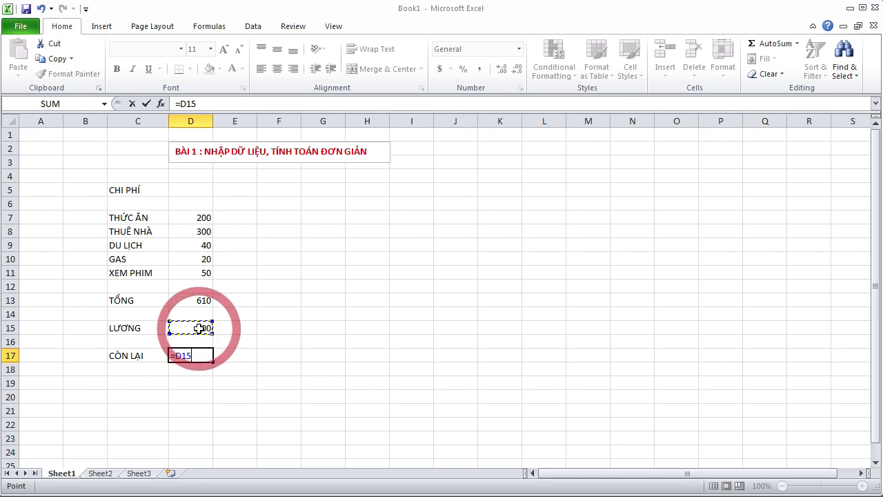
text(-)
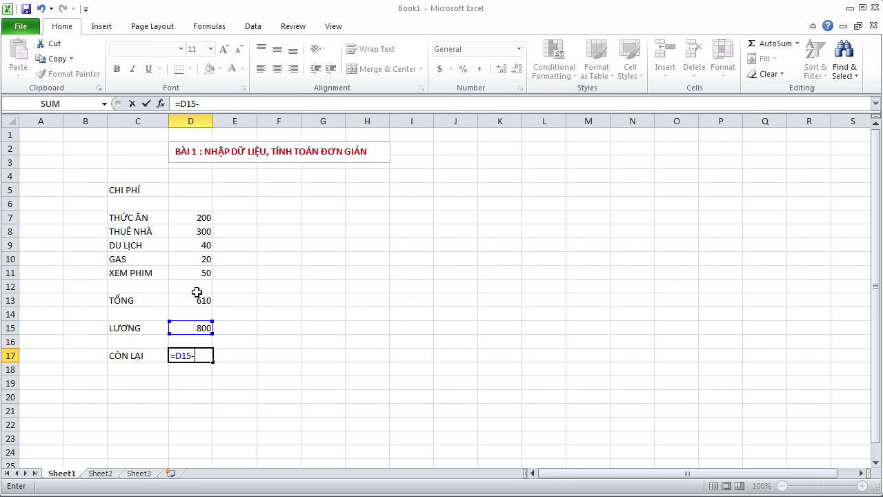
click(196, 300)
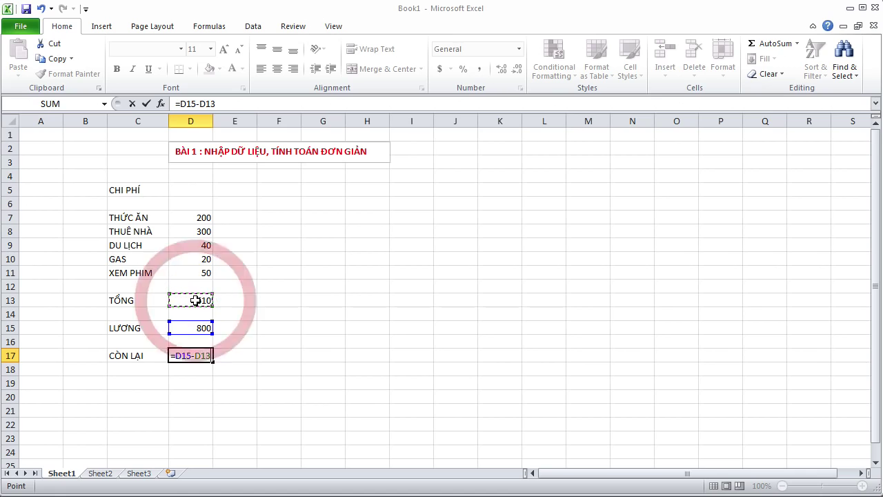
key(Return)
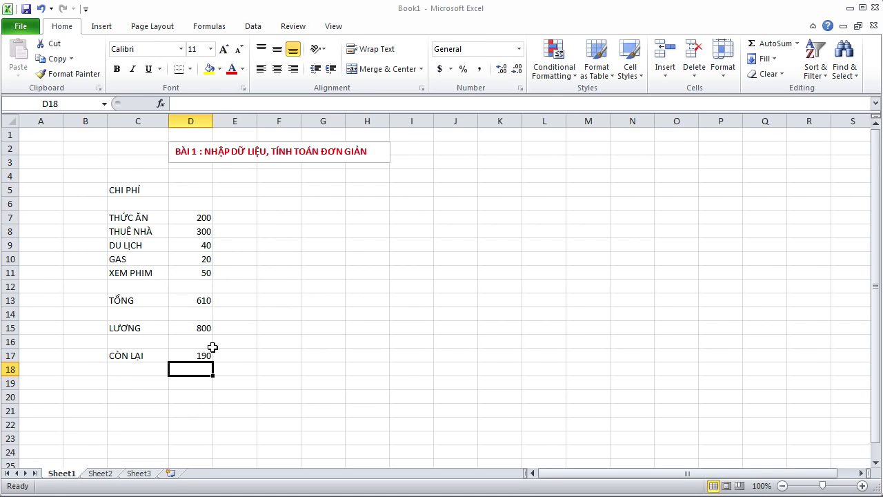
click(188, 357)
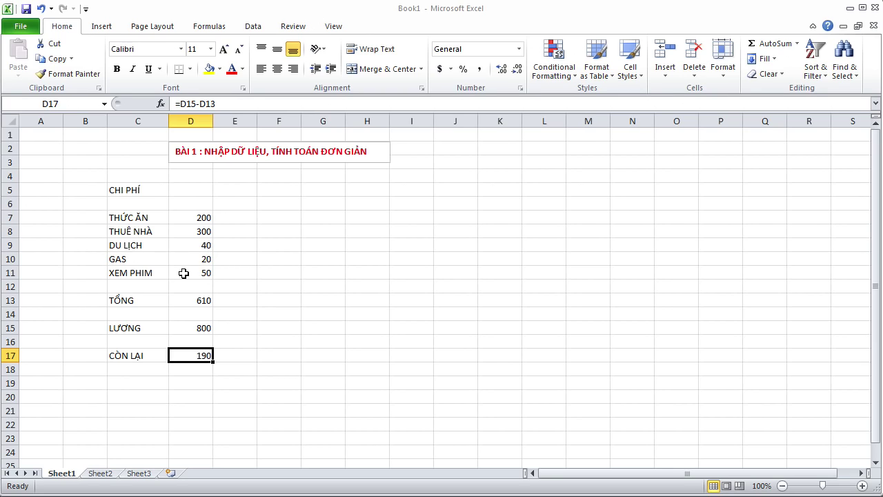
- Change the XEM PHIM amount in D11 to 70
click(194, 275)
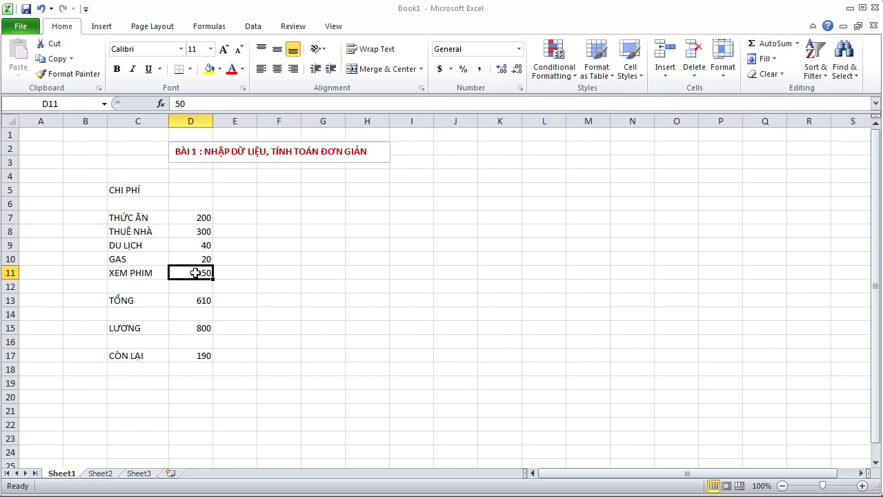
text(70)
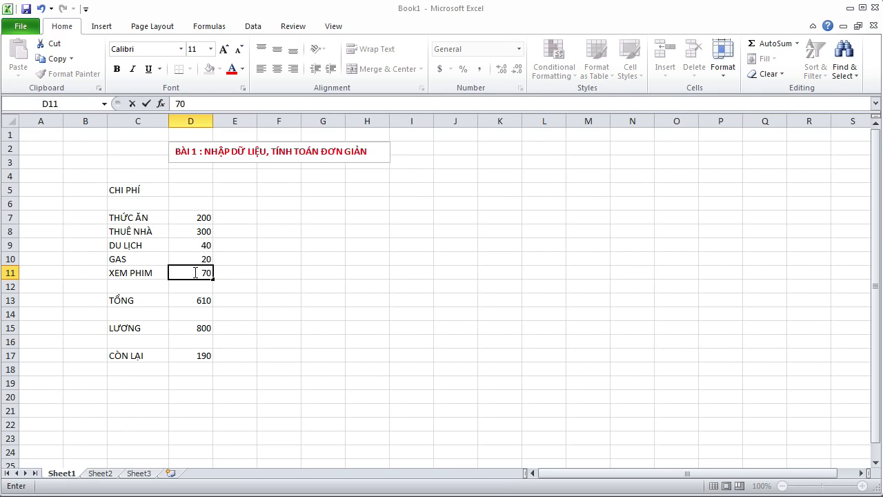
key(Return)
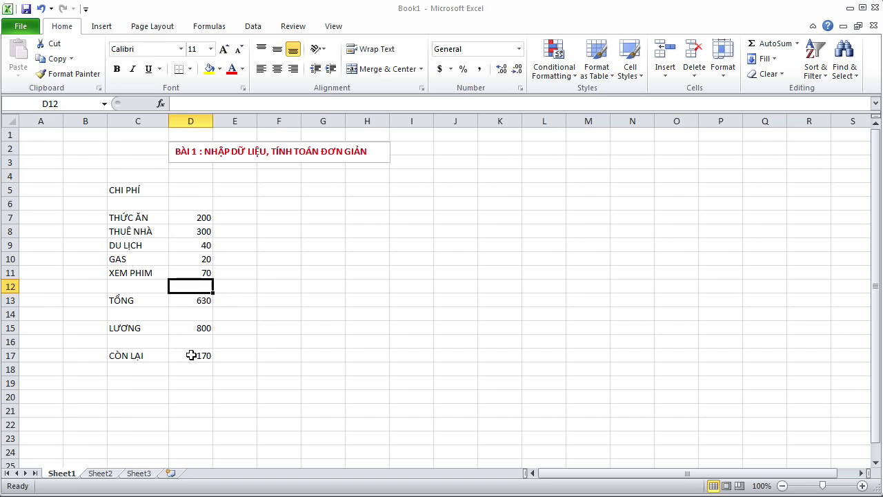
- Verify the updated formulas and check D7:D11 sums to 630 in the status bar
click(190, 354)
click(195, 300)
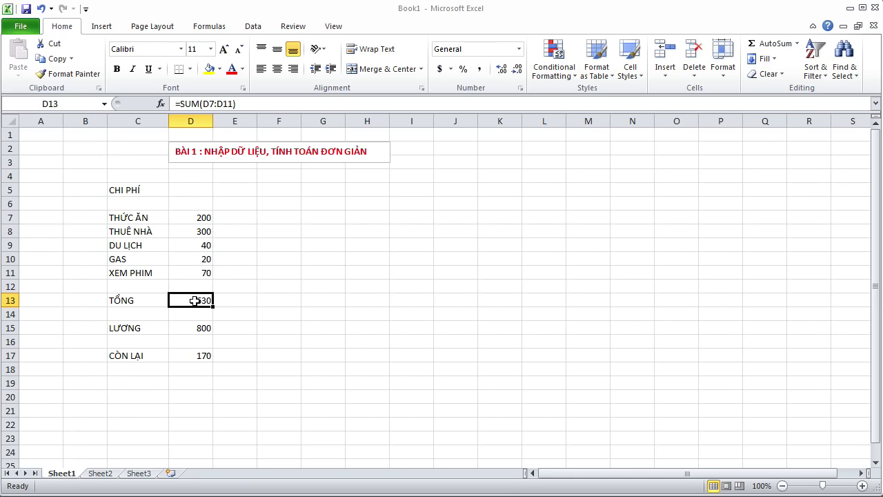
click(196, 218)
drag(196, 218, 200, 271)
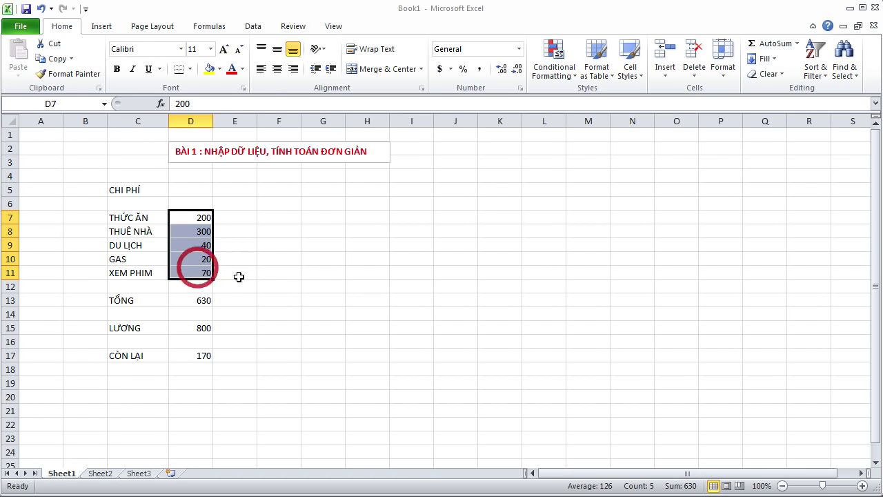
click(249, 283)
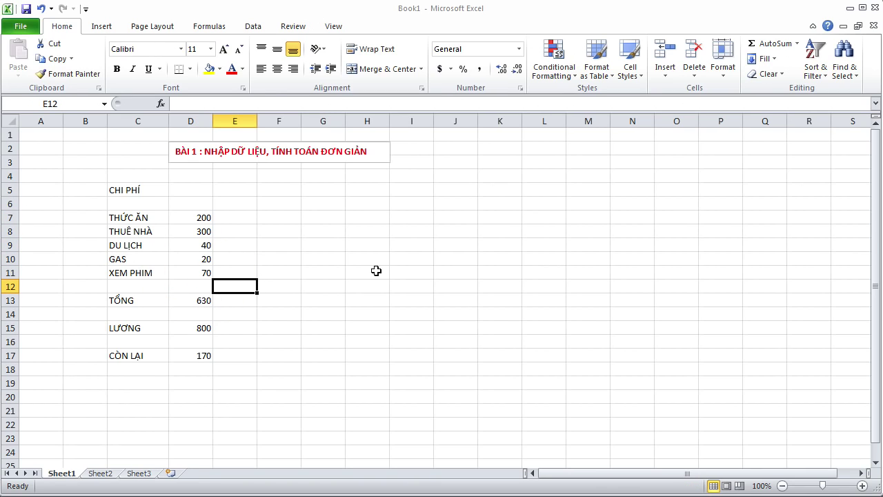